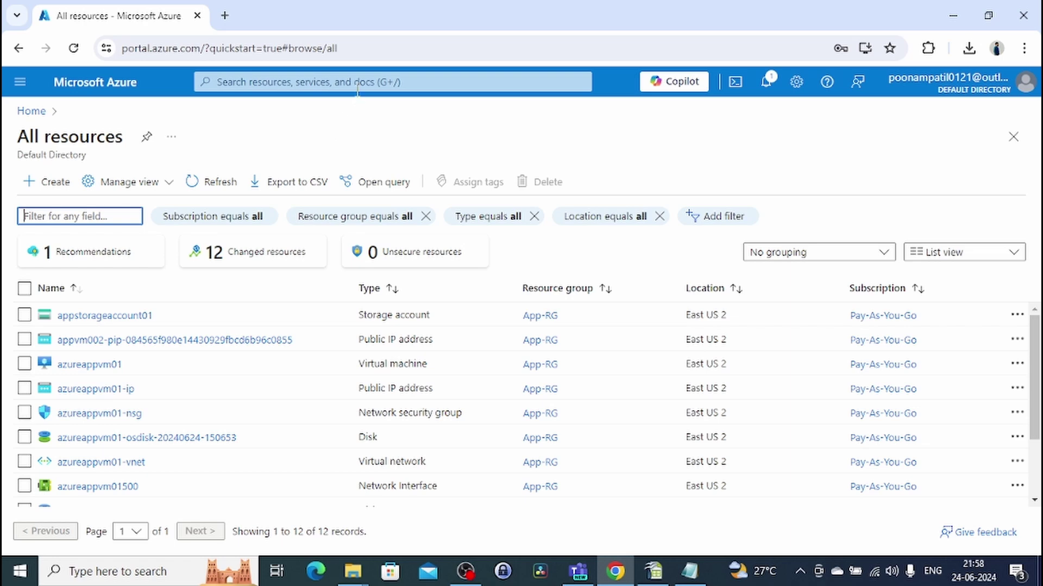
Search the portal for "backup cen" and open the Backup center service
{"action": "left_click", "coordinate": [285, 88]}
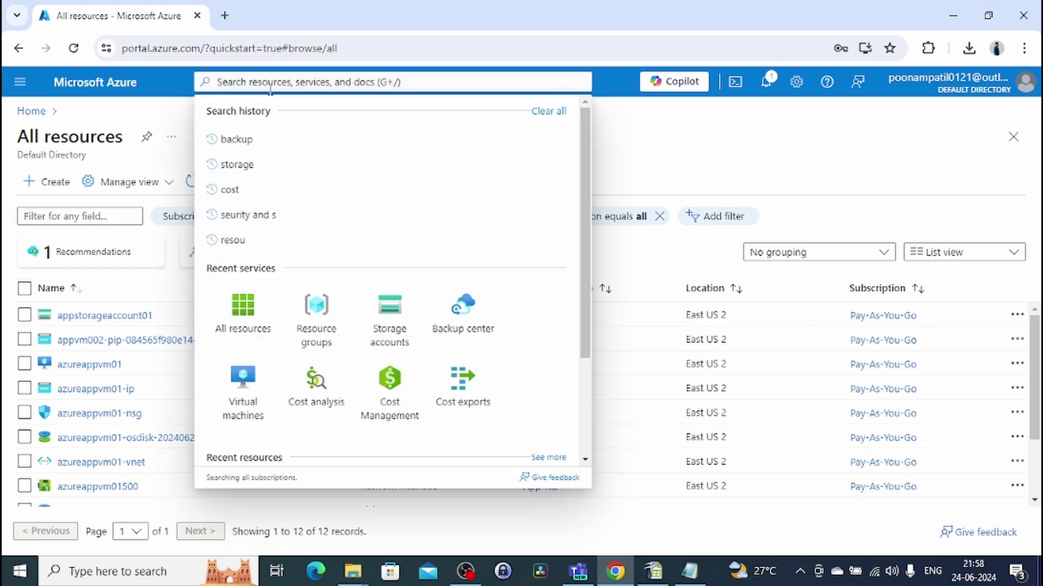
{"action": "type", "text": "backup cen"}
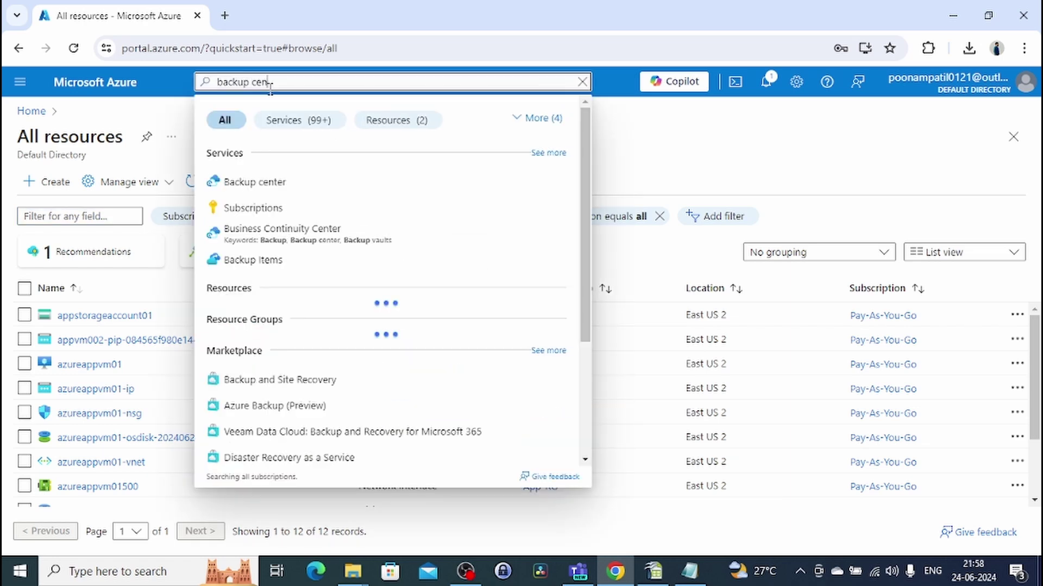
{"action": "left_click", "coordinate": [274, 182]}
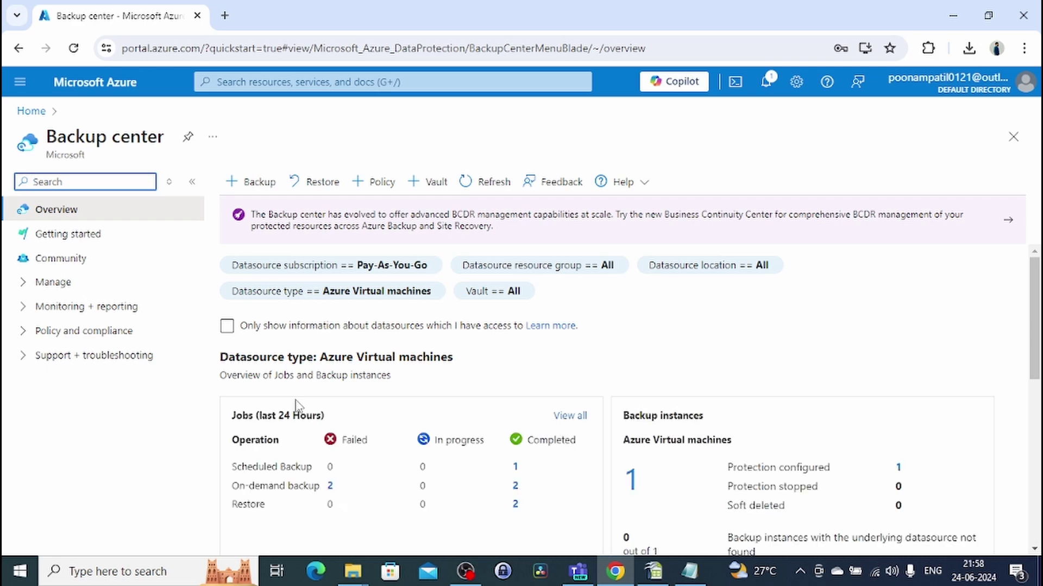
Open the azureappvm01 backup item from the Azure virtual machines backup instances
{"action": "mouse_move", "coordinate": [1034, 294]}
{"action": "left_mouse_down"}
{"action": "mouse_move", "coordinate": [1033, 348]}
{"action": "mouse_move", "coordinate": [1033, 313]}
{"action": "left_mouse_up"}
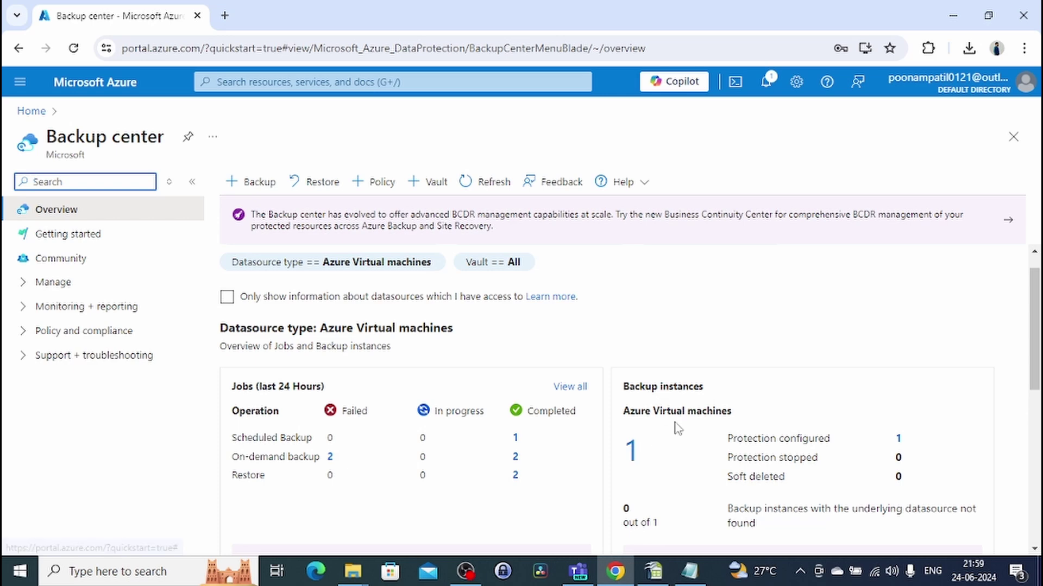
{"action": "left_click", "coordinate": [647, 454]}
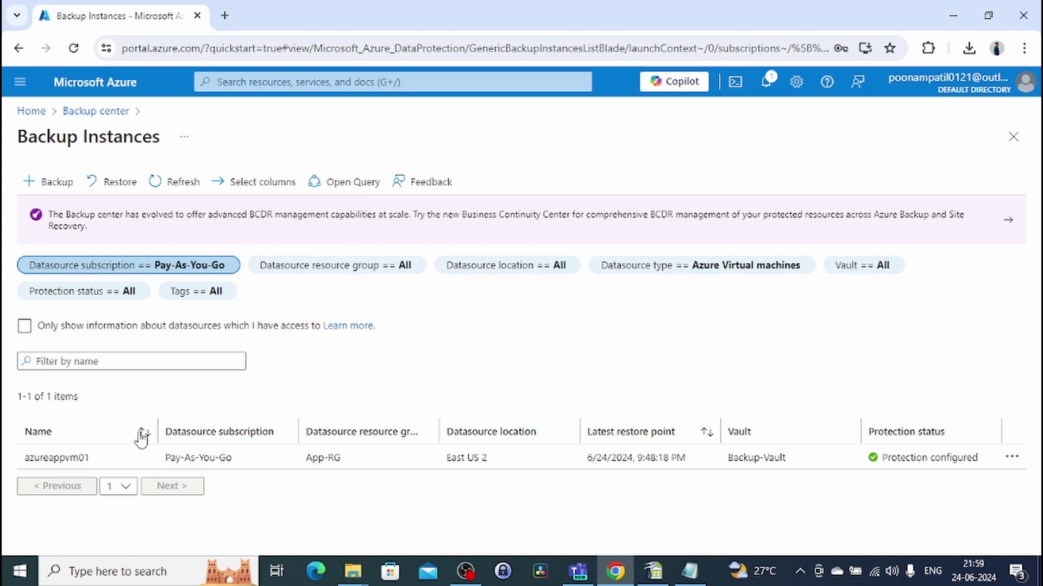
{"action": "left_click_drag", "start_coordinate": [103, 466], "coordinate": [24, 459]}
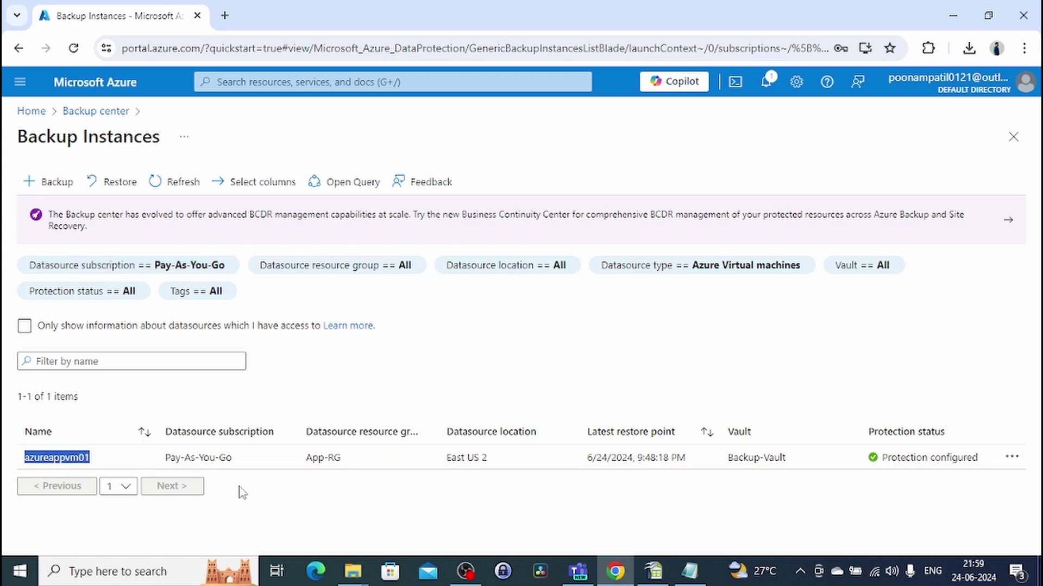
{"action": "left_click", "coordinate": [305, 516]}
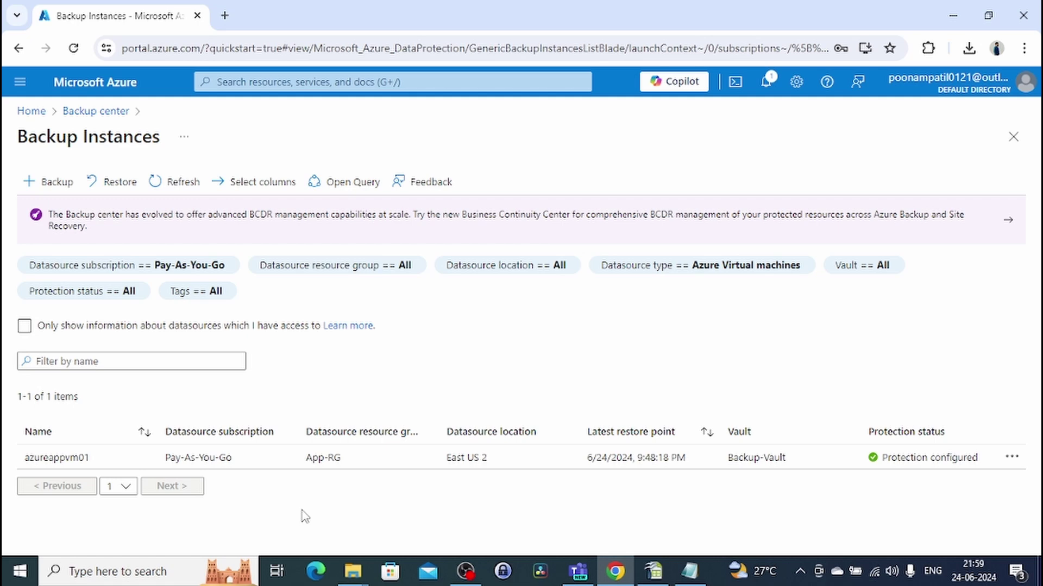
{"action": "left_click", "coordinate": [69, 464]}
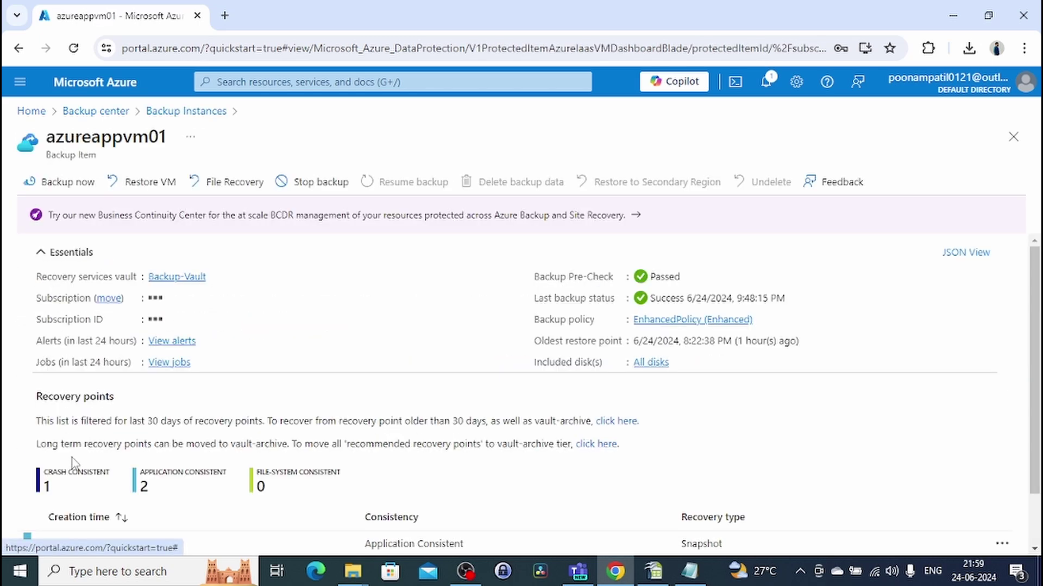
Start a VM restore for azureappvm01 and select the 6/24/2024, 8:22:38 PM application-consistent restore point
{"action": "left_click", "coordinate": [155, 191]}
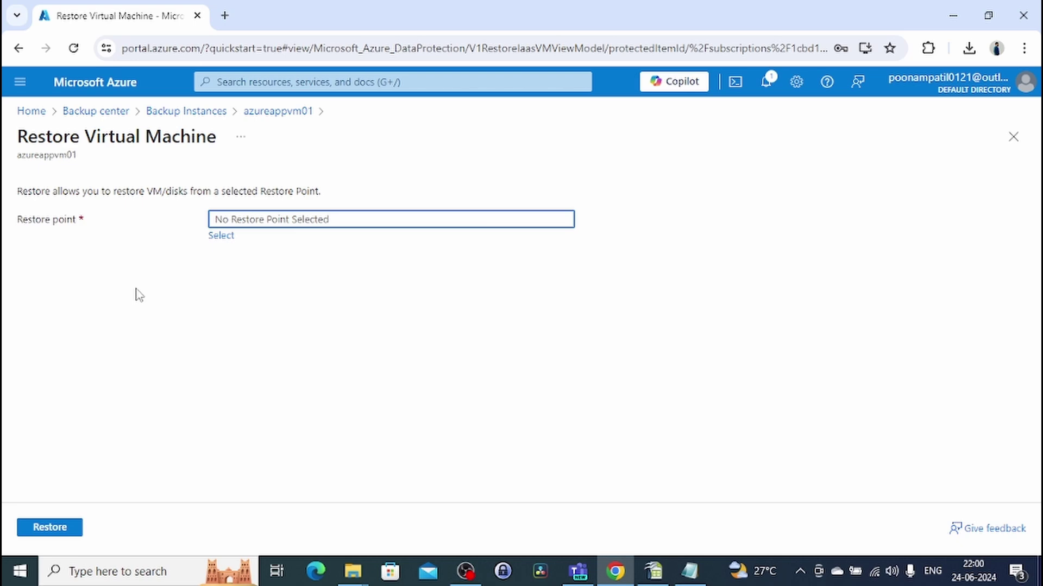
{"action": "left_click", "coordinate": [225, 241]}
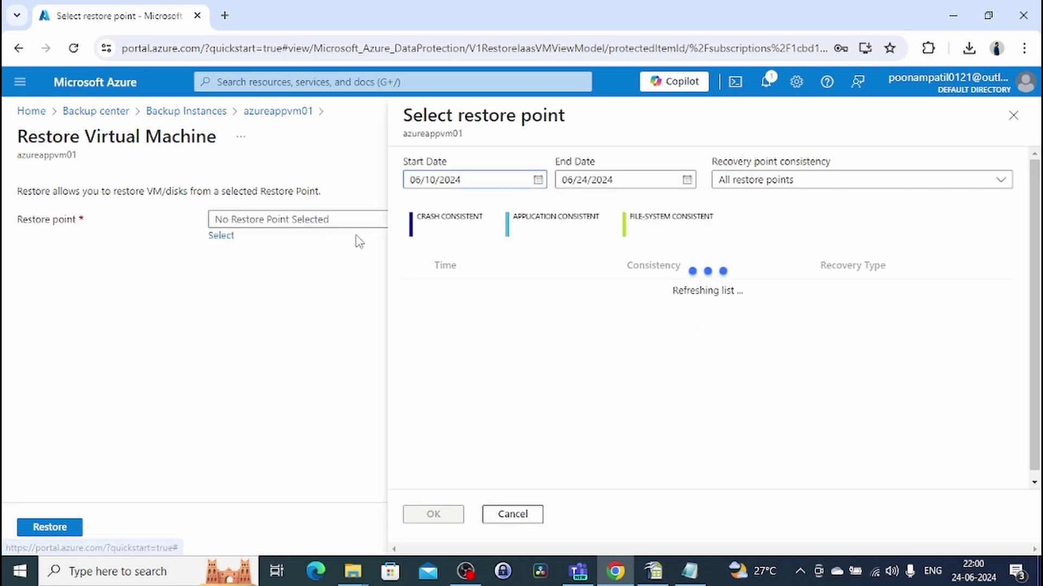
{"action": "left_click", "coordinate": [501, 341]}
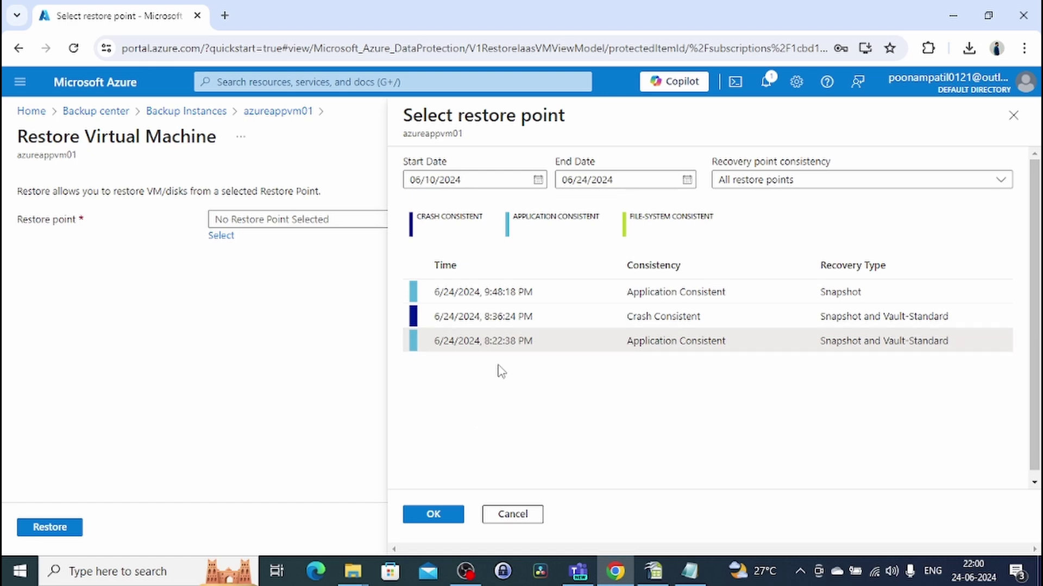
{"action": "left_click", "coordinate": [449, 517]}
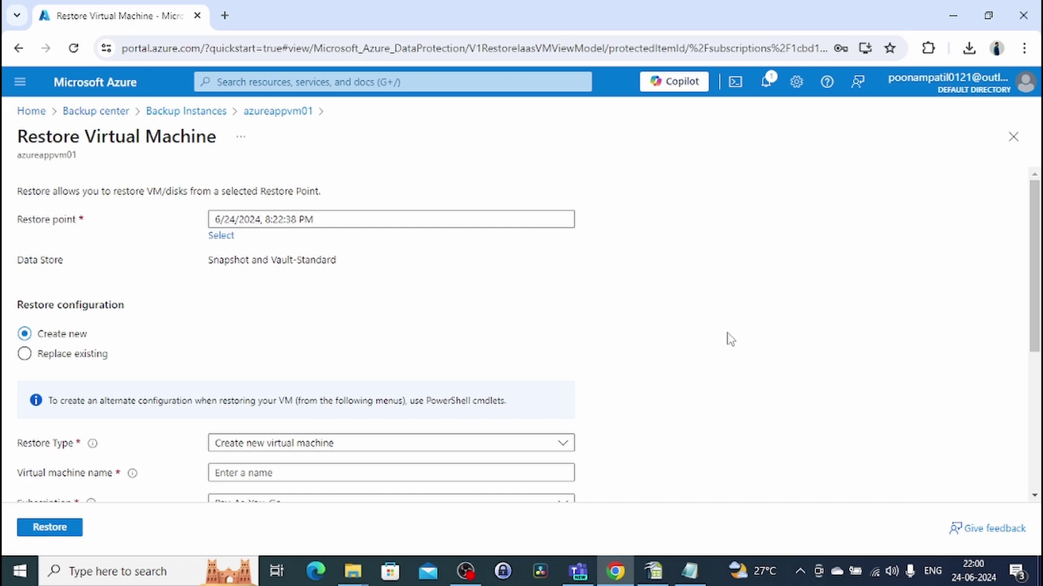
Set the restore configuration to Replace existing
{"action": "left_click_drag", "start_coordinate": [1034, 282], "coordinate": [1035, 329]}
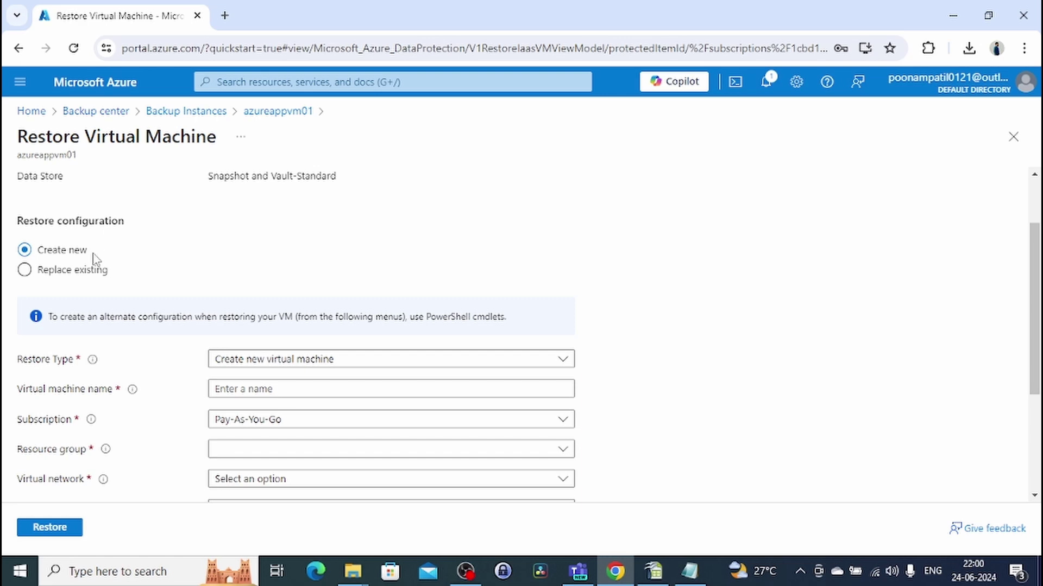
{"action": "left_click_drag", "start_coordinate": [94, 259], "coordinate": [42, 260]}
{"action": "left_click", "coordinate": [183, 255]}
{"action": "left_click", "coordinate": [56, 273]}
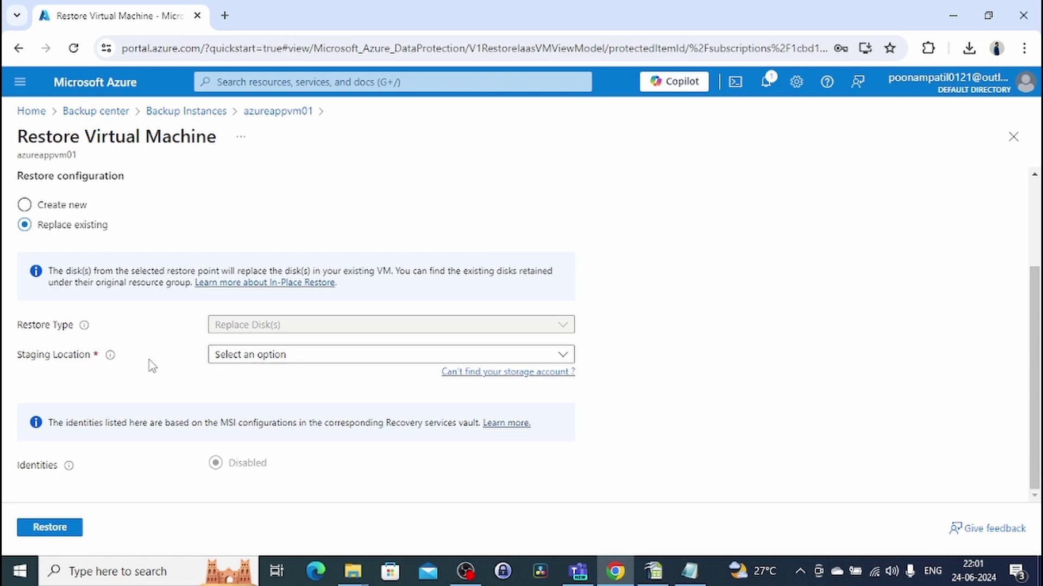
Set the staging location to appstorageaccount01 (StandardLRS) and submit the restore request
{"action": "mouse_move", "coordinate": [110, 357]}
{"action": "left_click", "coordinate": [247, 359]}
{"action": "left_click", "coordinate": [248, 366]}
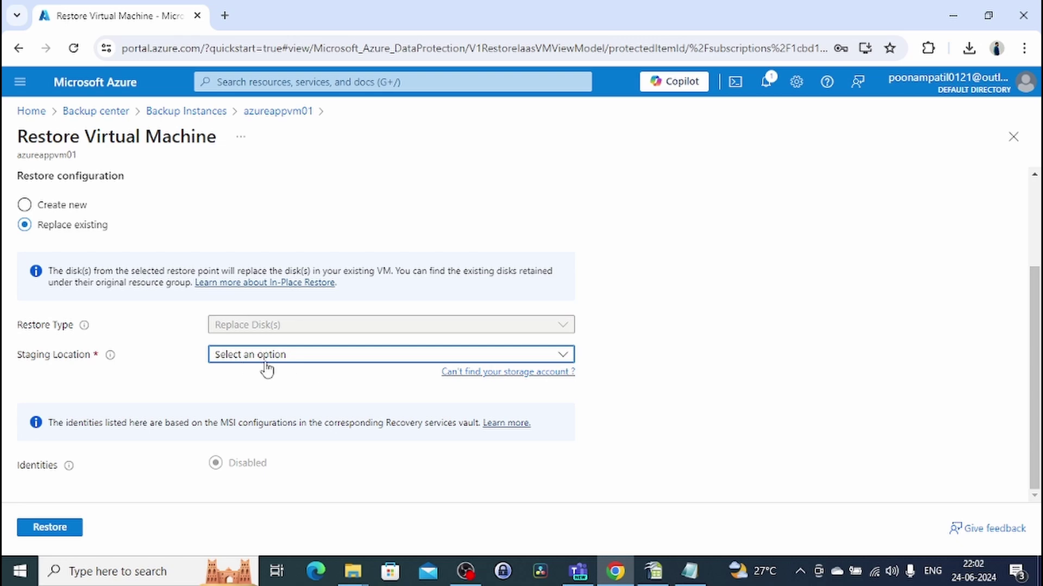
{"action": "left_click", "coordinate": [249, 361]}
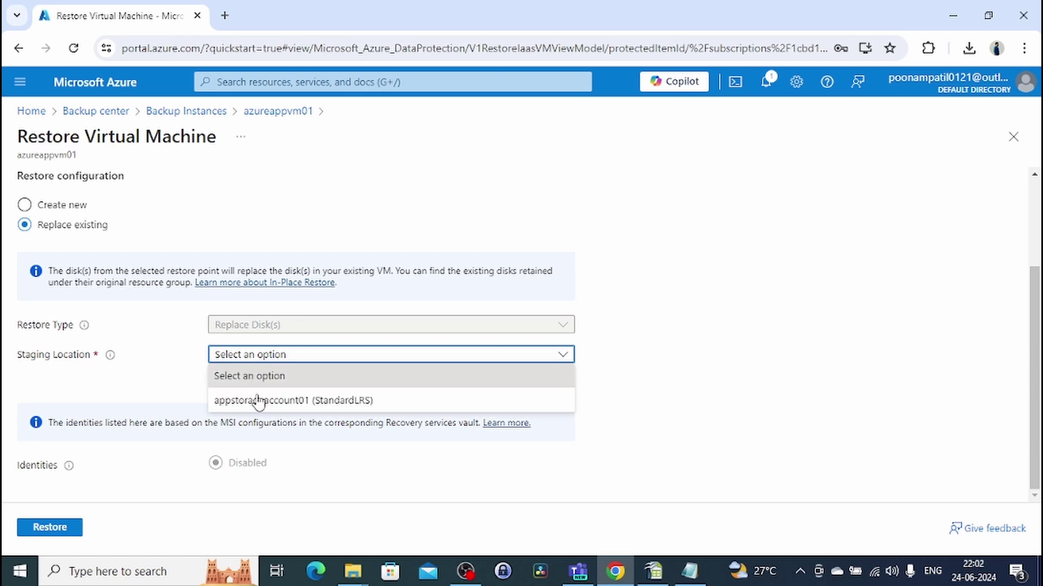
{"action": "left_click", "coordinate": [292, 402]}
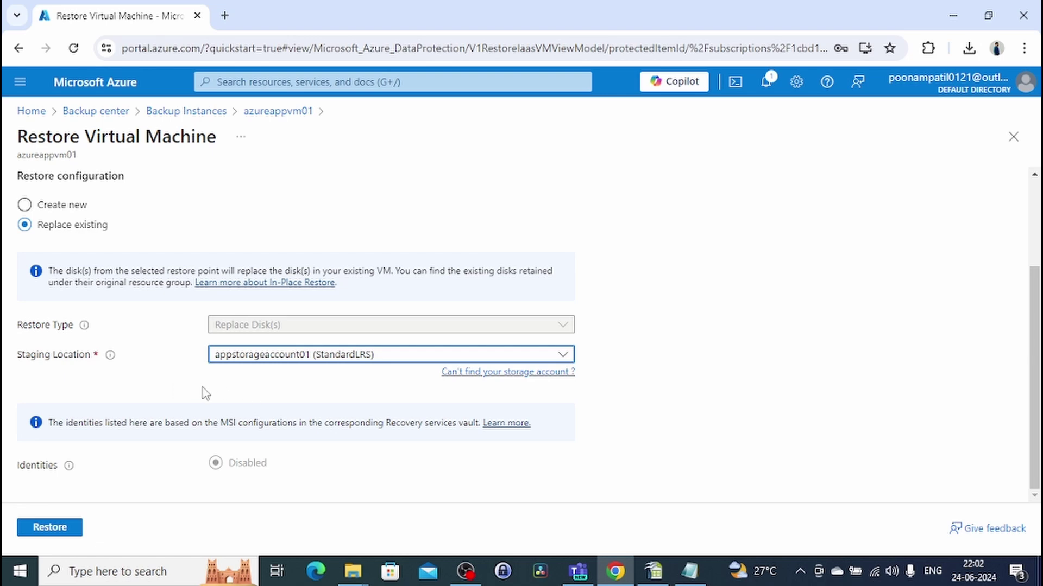
{"action": "left_click", "coordinate": [166, 340]}
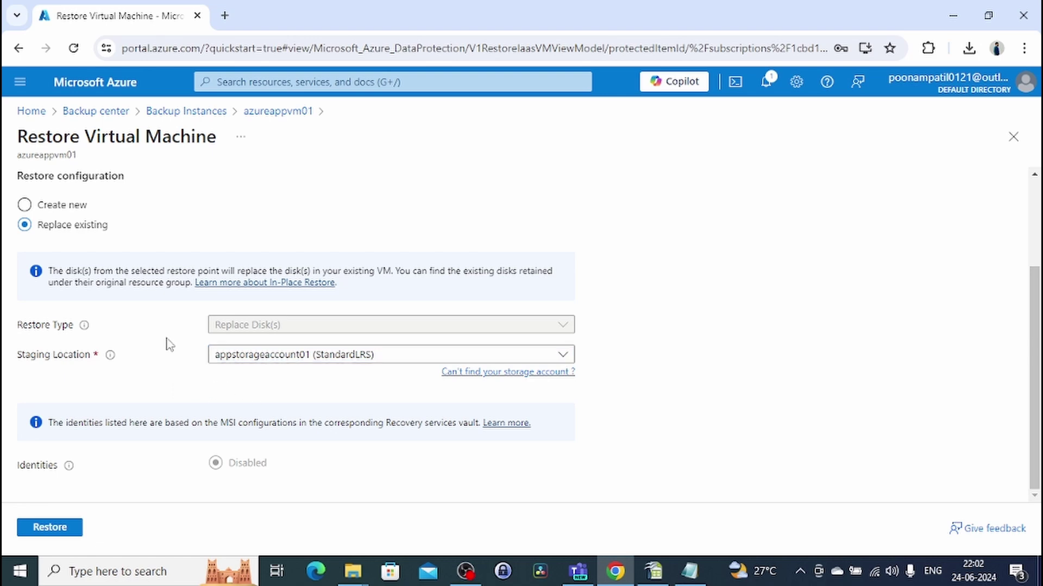
{"action": "left_click", "coordinate": [247, 359]}
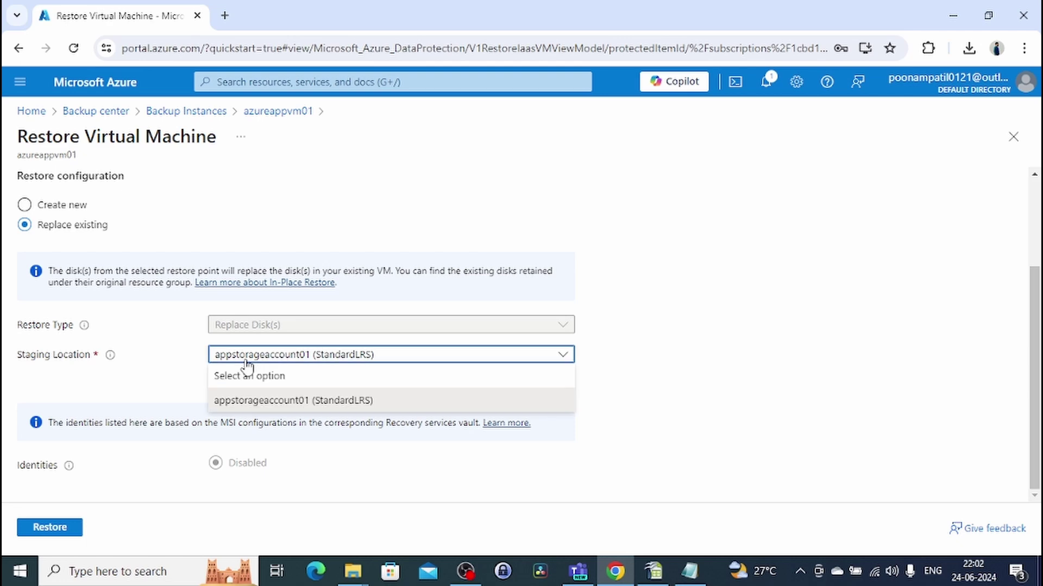
{"action": "left_click", "coordinate": [284, 402]}
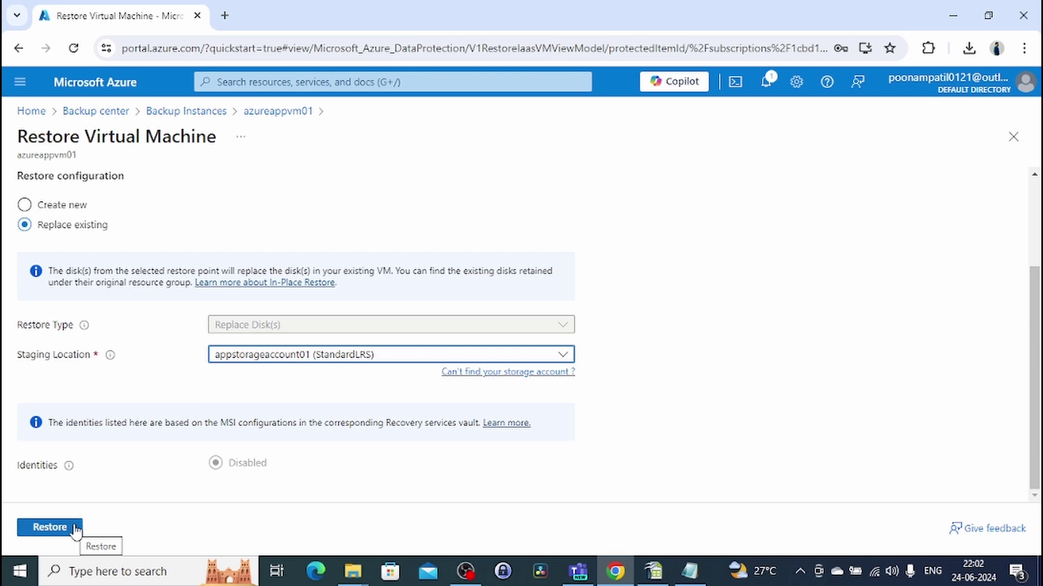
{"action": "left_click", "coordinate": [77, 526]}
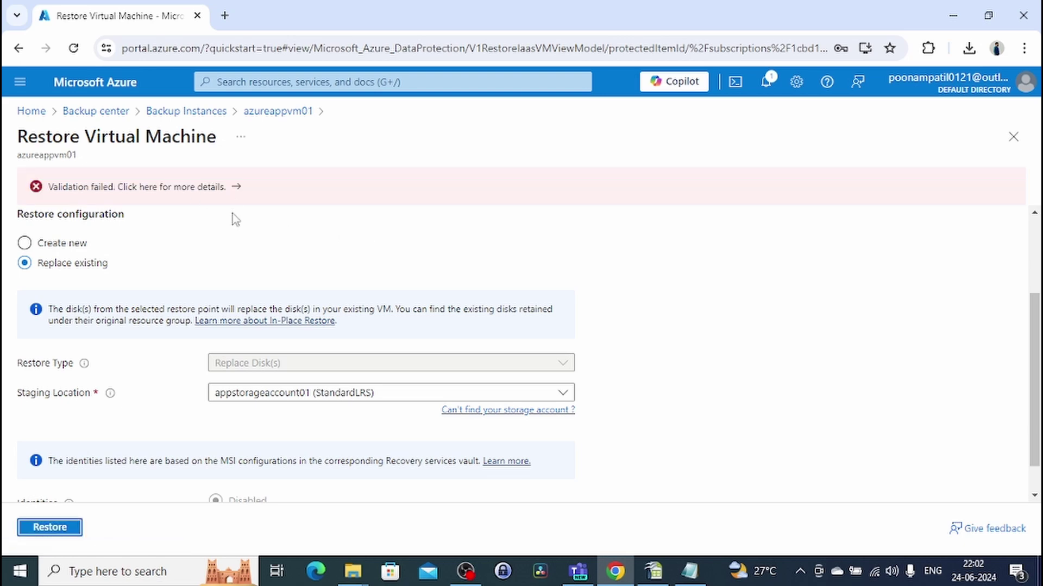
Open the validation failure details, stop the azureappvm01 virtual machine and check the notifications
{"action": "left_click", "coordinate": [204, 196]}
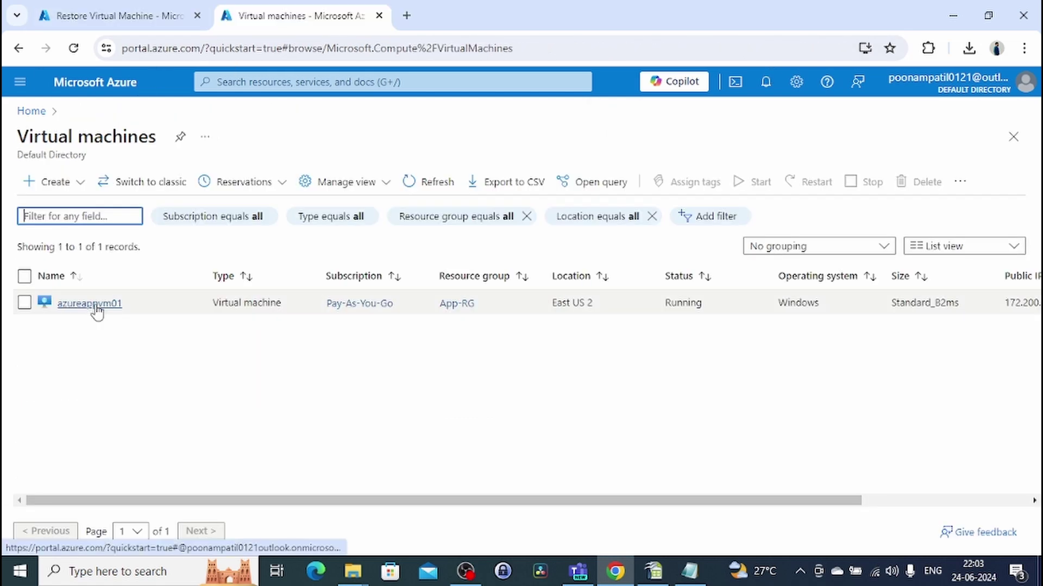
{"action": "left_click", "coordinate": [93, 302]}
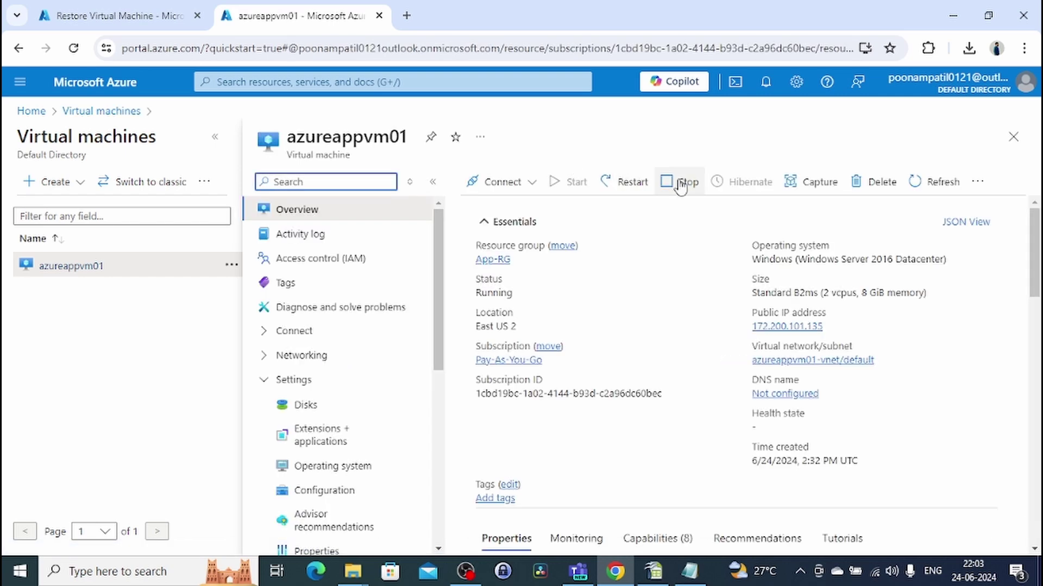
{"action": "left_click", "coordinate": [682, 182]}
{"action": "left_click", "coordinate": [491, 343]}
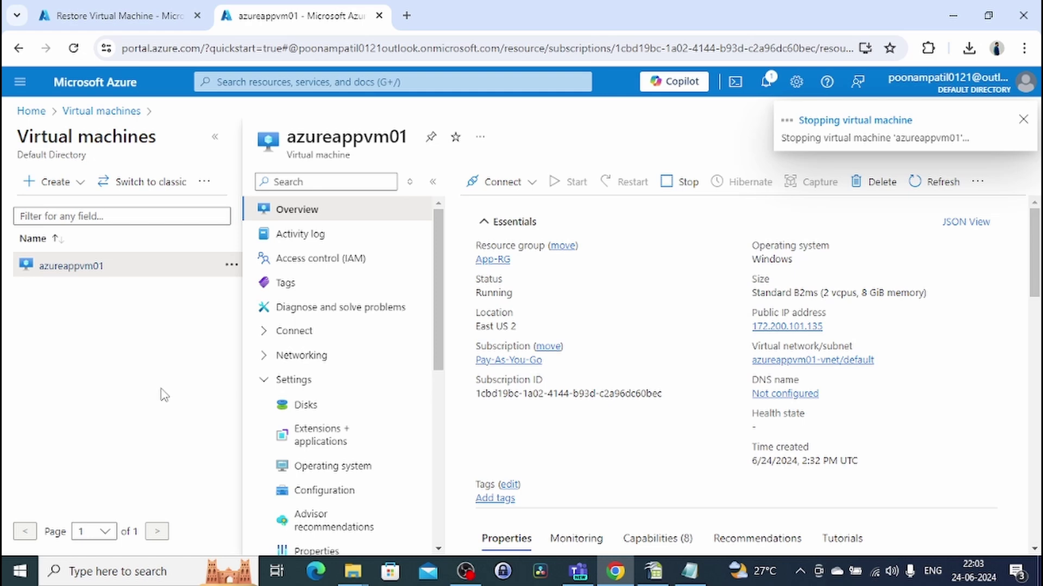
{"action": "left_click", "coordinate": [129, 24]}
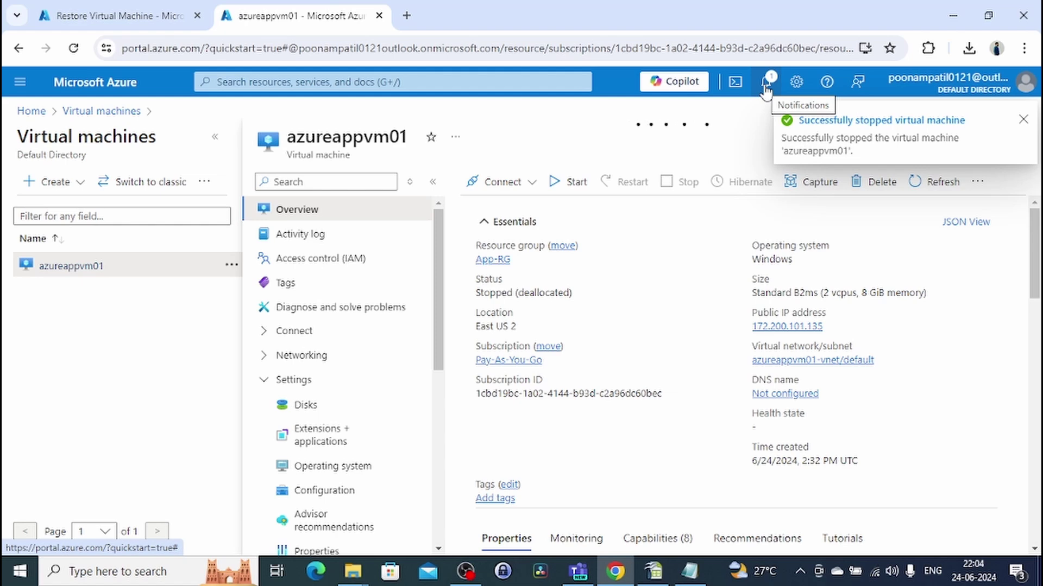
{"action": "left_click", "coordinate": [766, 92]}
{"action": "left_click", "coordinate": [765, 91]}
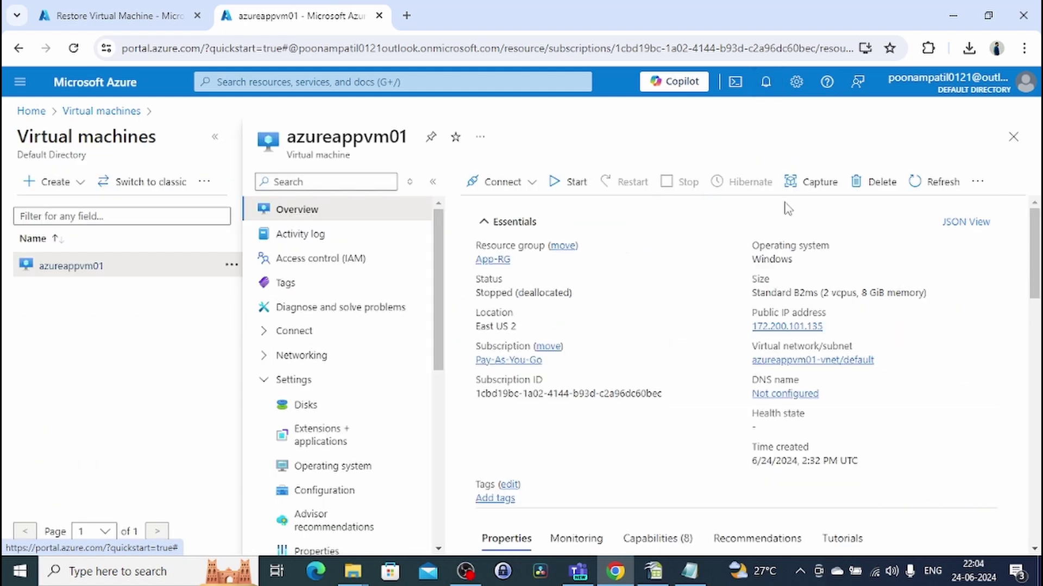
Submit the azureappvm01 restore again and check its progress in the notifications
{"action": "left_click", "coordinate": [50, 528]}
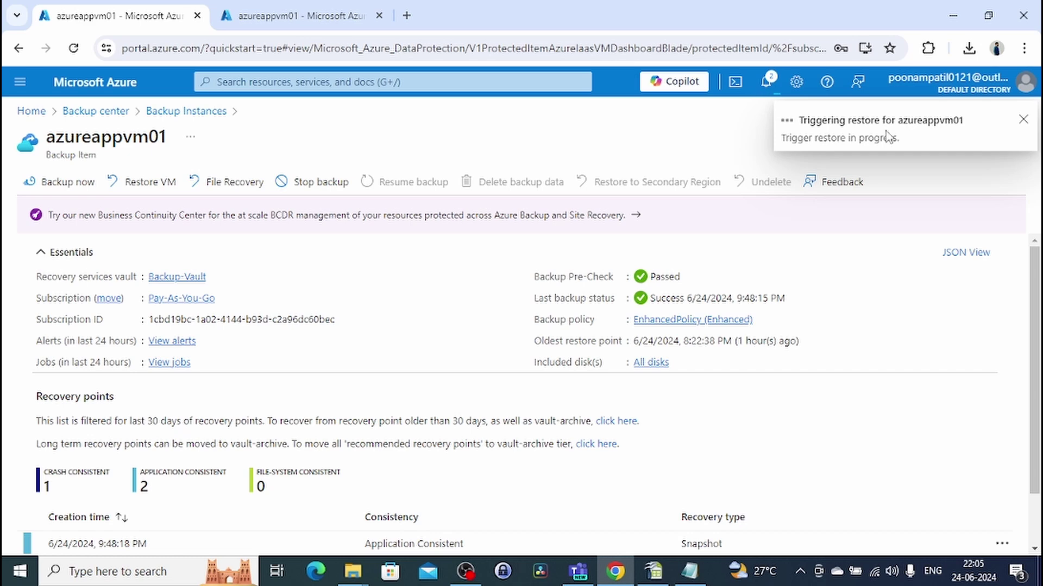
{"action": "left_click", "coordinate": [862, 138]}
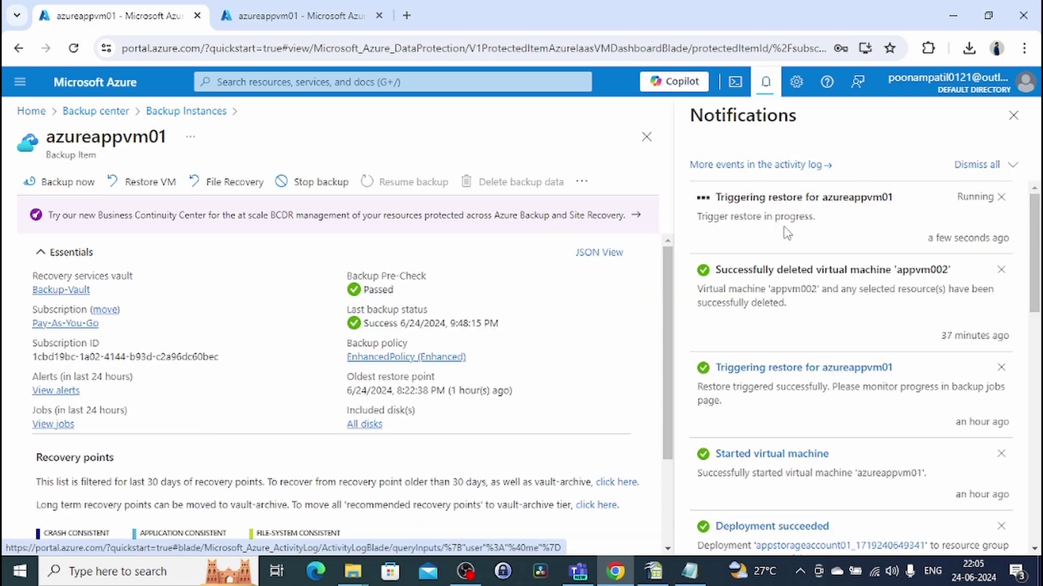
{"action": "left_click", "coordinate": [1012, 126]}
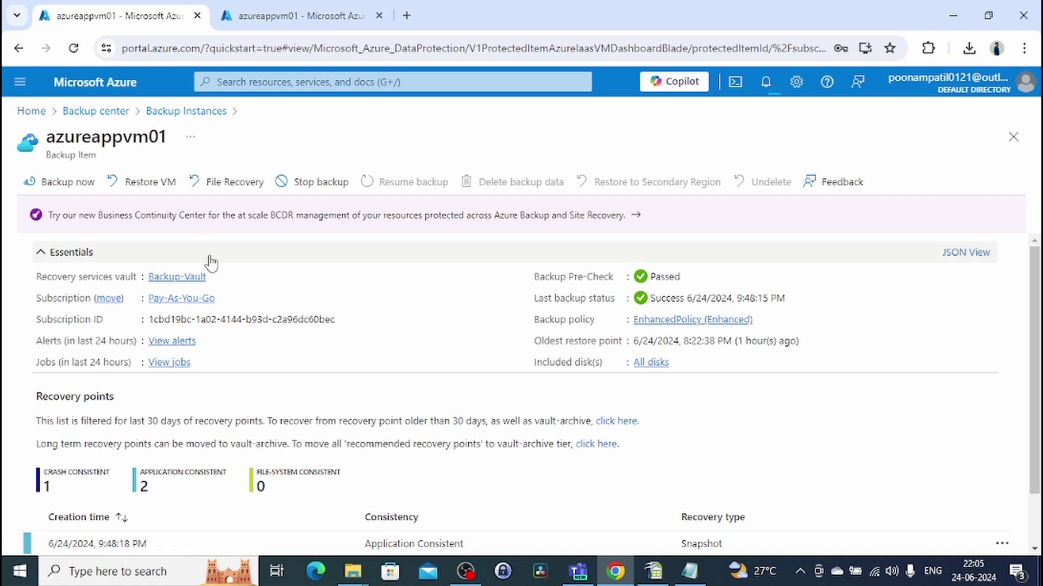
Open the Backup Jobs list of the Backup-Vault recovery services vault
{"action": "left_click", "coordinate": [198, 278]}
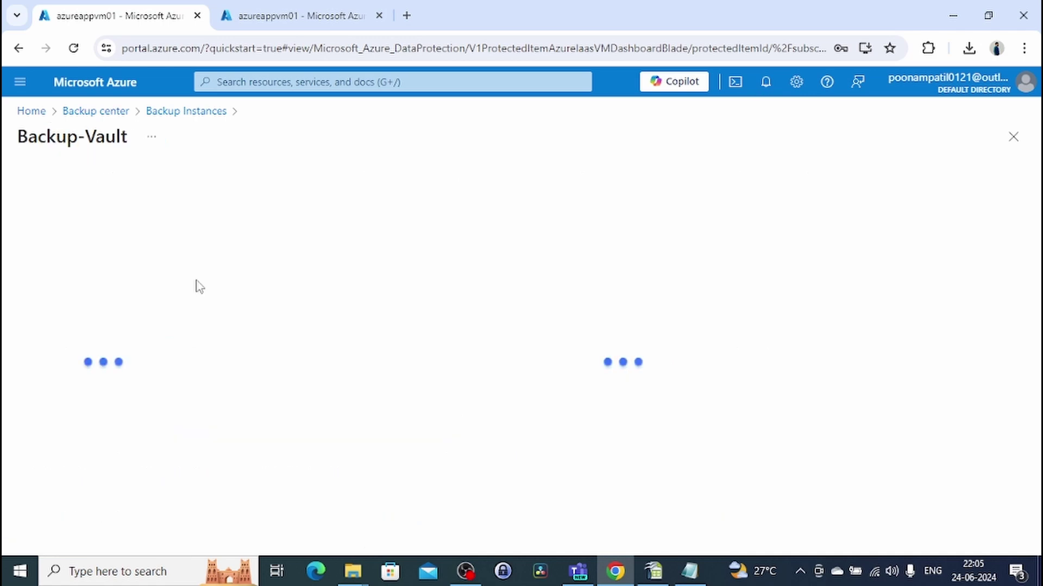
{"action": "left_click_drag", "start_coordinate": [198, 284], "coordinate": [199, 456]}
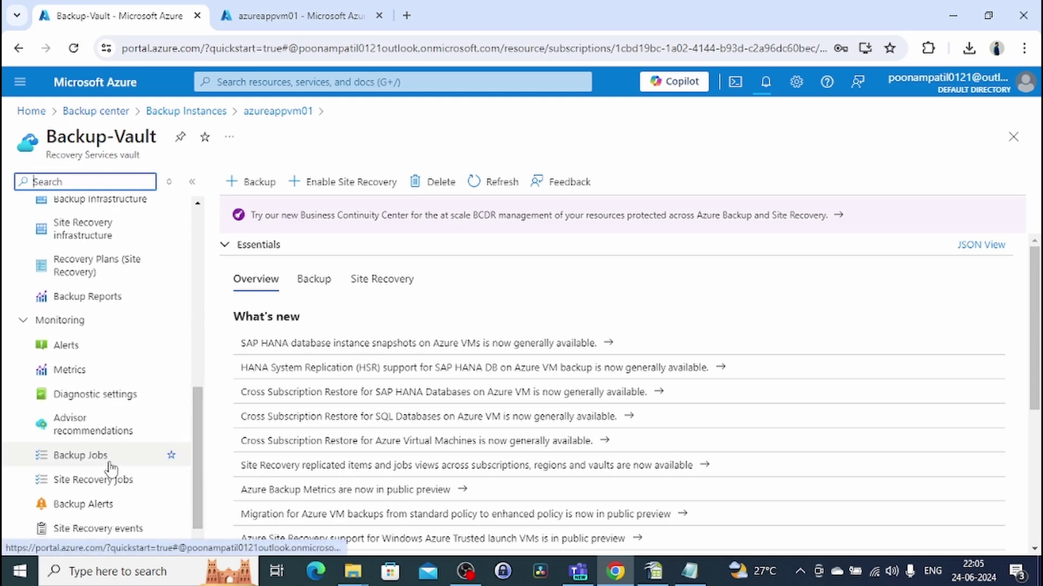
{"action": "left_click", "coordinate": [81, 455]}
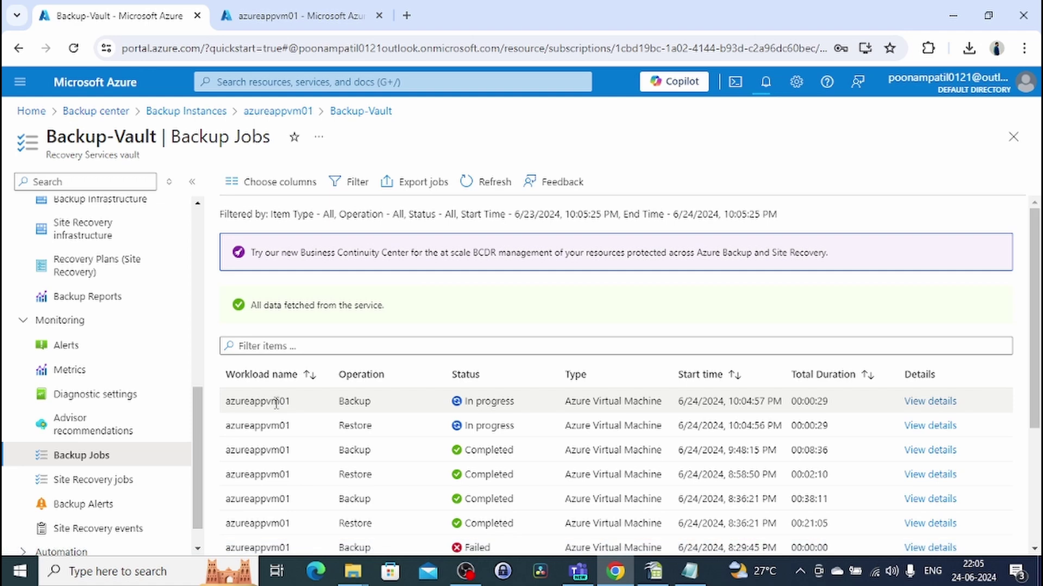
Examine the details of the in-progress backup job and of the in-progress restore job, including its progress and sub tasks
{"action": "left_click", "coordinate": [926, 403]}
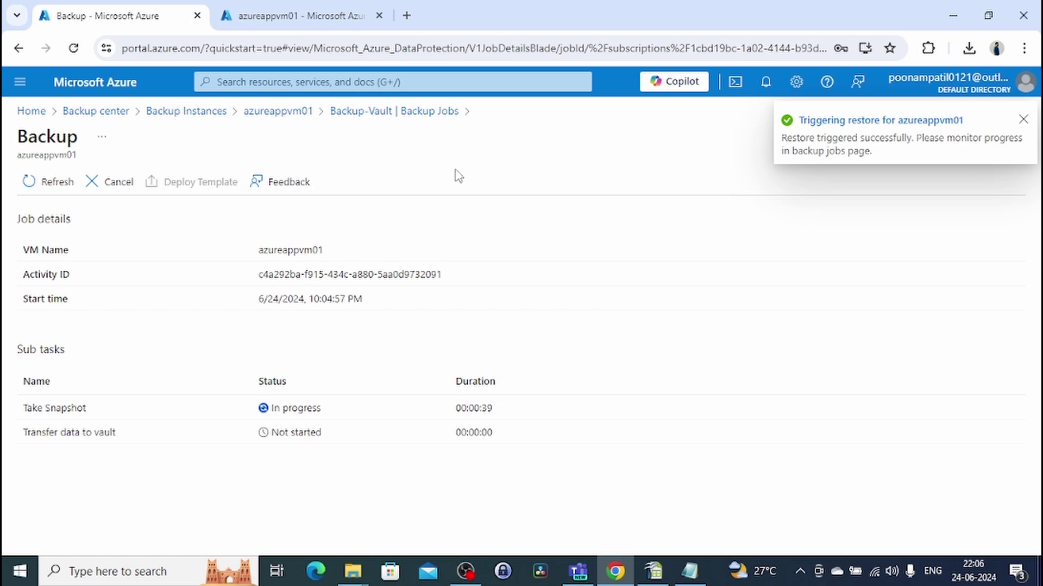
{"action": "left_click", "coordinate": [370, 113]}
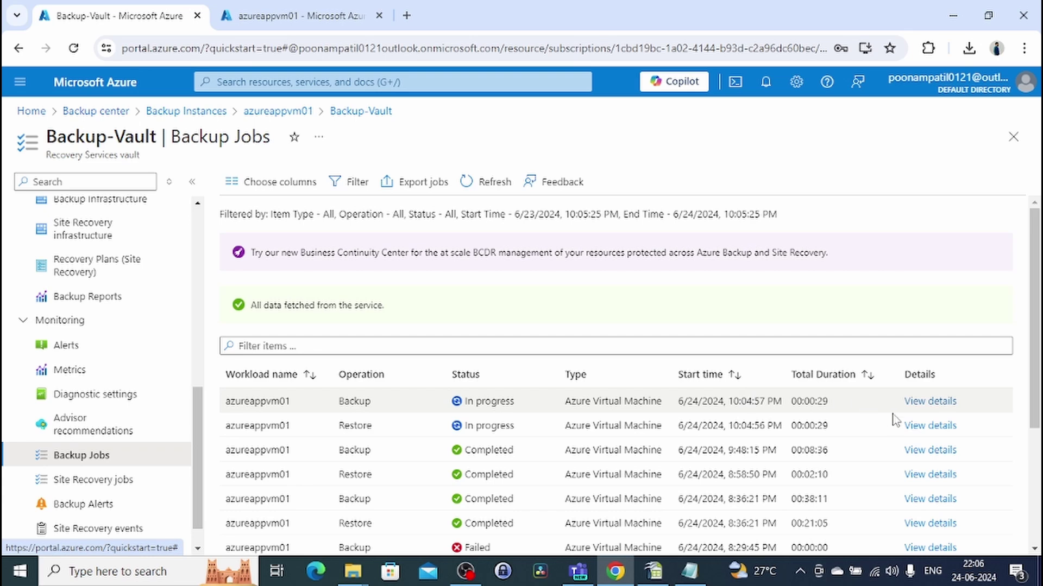
{"action": "left_click", "coordinate": [924, 426]}
{"action": "left_click_drag", "start_coordinate": [1037, 263], "coordinate": [1038, 352]}
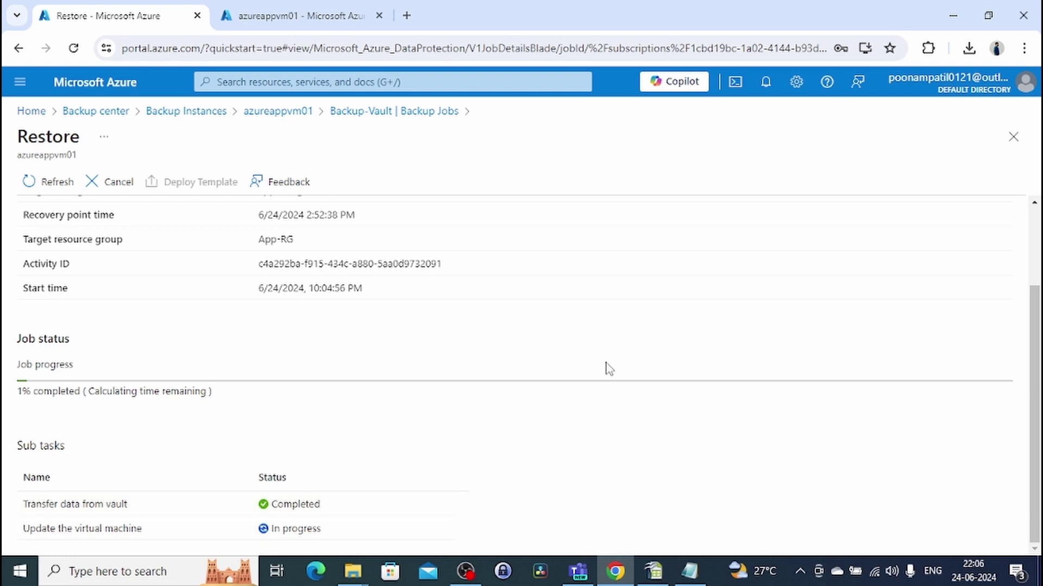
Check the restore job's progress and the statuses of its Transfer data from vault and Update the virtual machine sub tasks
{"action": "scroll", "coordinate": [1024, 254], "scroll_direction": "up", "scroll_amount": 2}
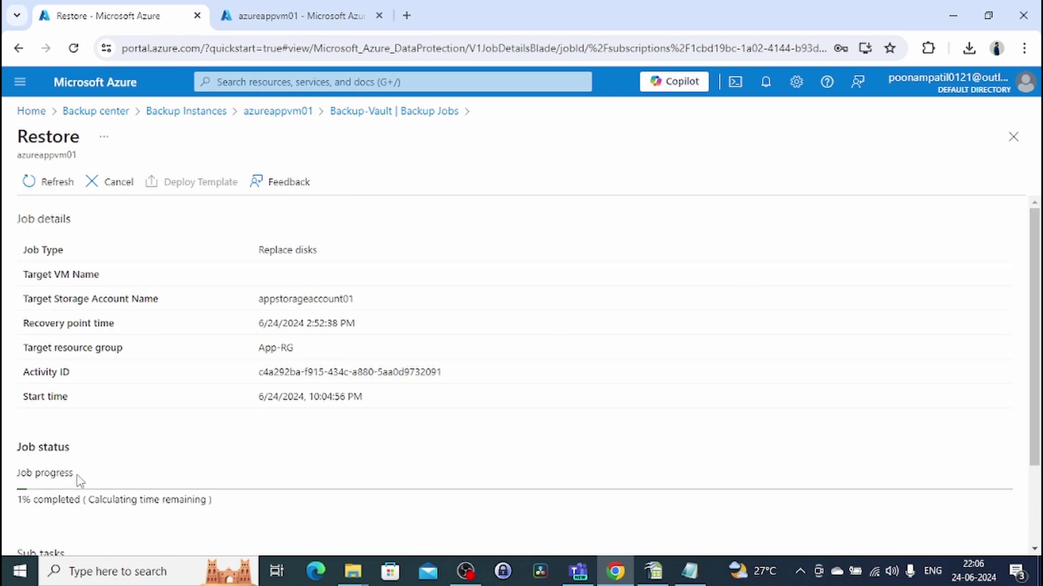
{"action": "left_click_drag", "start_coordinate": [80, 481], "coordinate": [16, 474]}
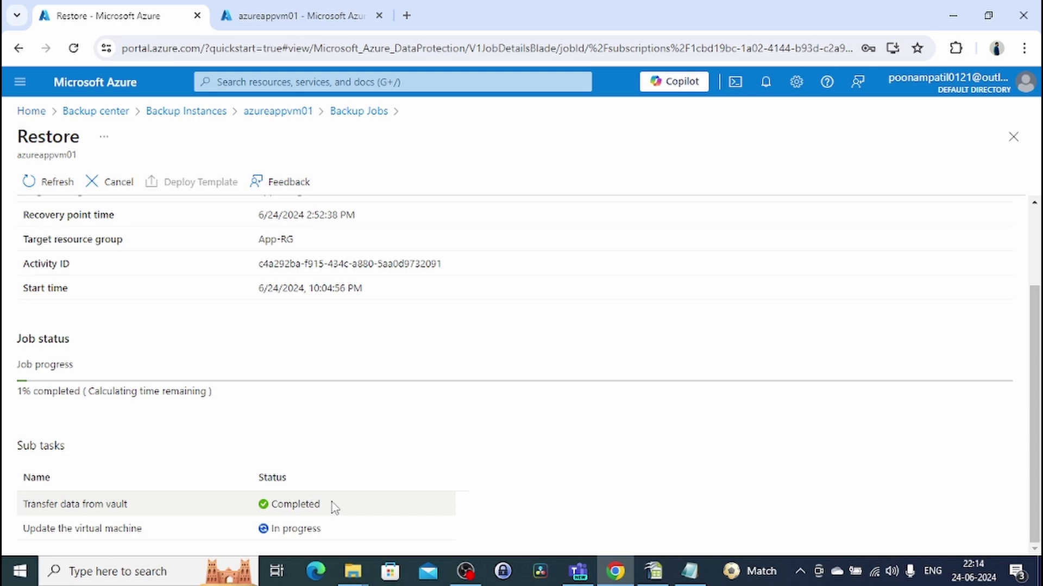
{"action": "left_click_drag", "start_coordinate": [332, 503], "coordinate": [261, 508]}
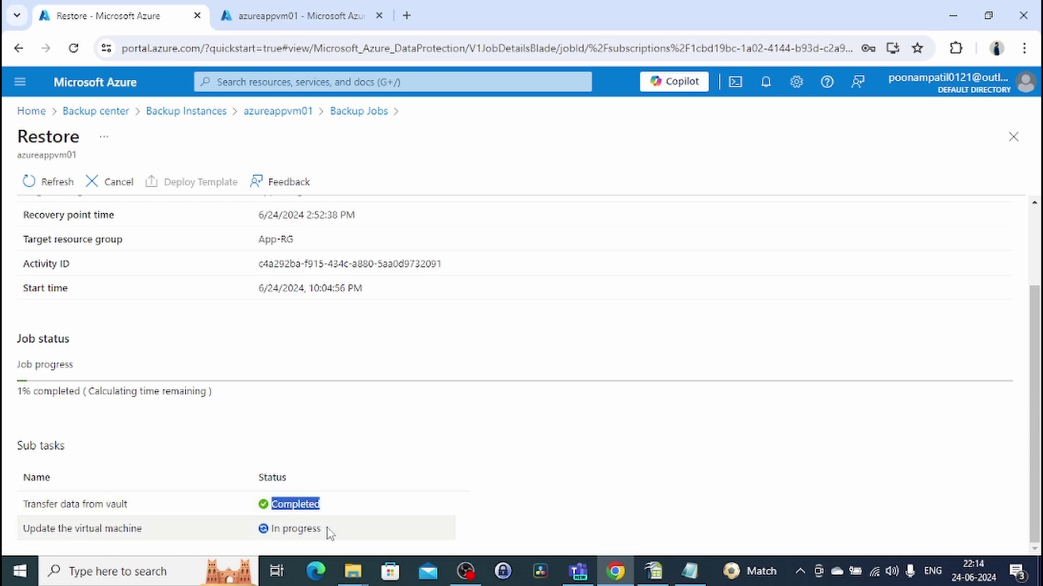
{"action": "left_click_drag", "start_coordinate": [327, 528], "coordinate": [266, 533]}
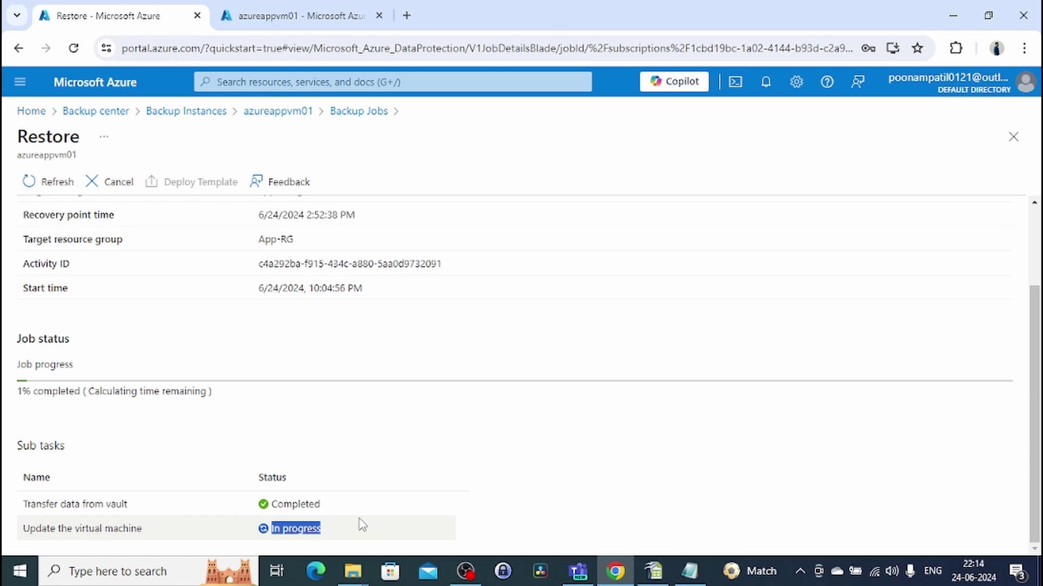
Leave the restore job for the azureappvm01 backup item and check the machine's status in the Virtual machines list
{"action": "left_click", "coordinate": [277, 110]}
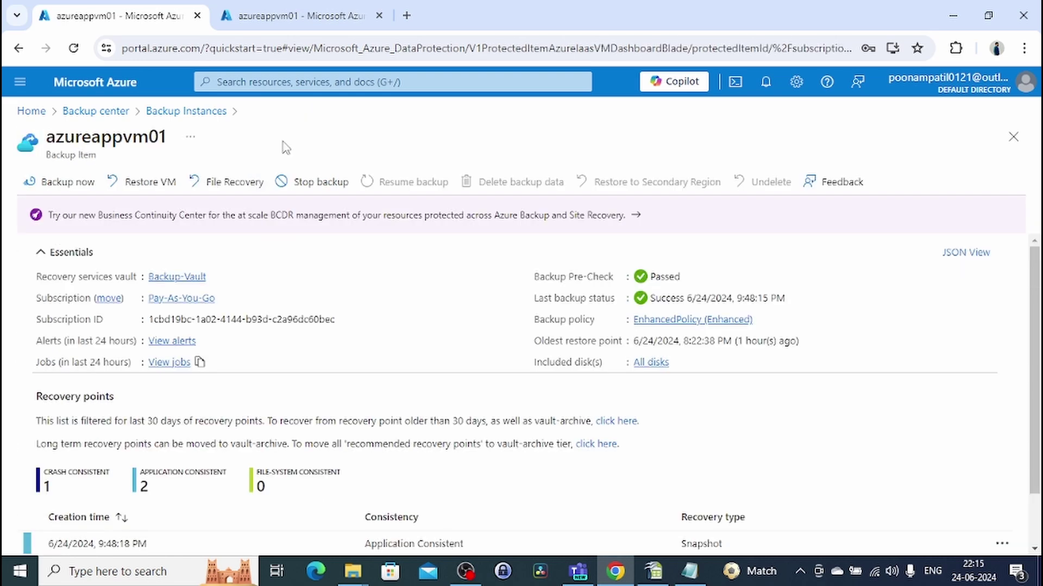
{"action": "left_click", "coordinate": [259, 22]}
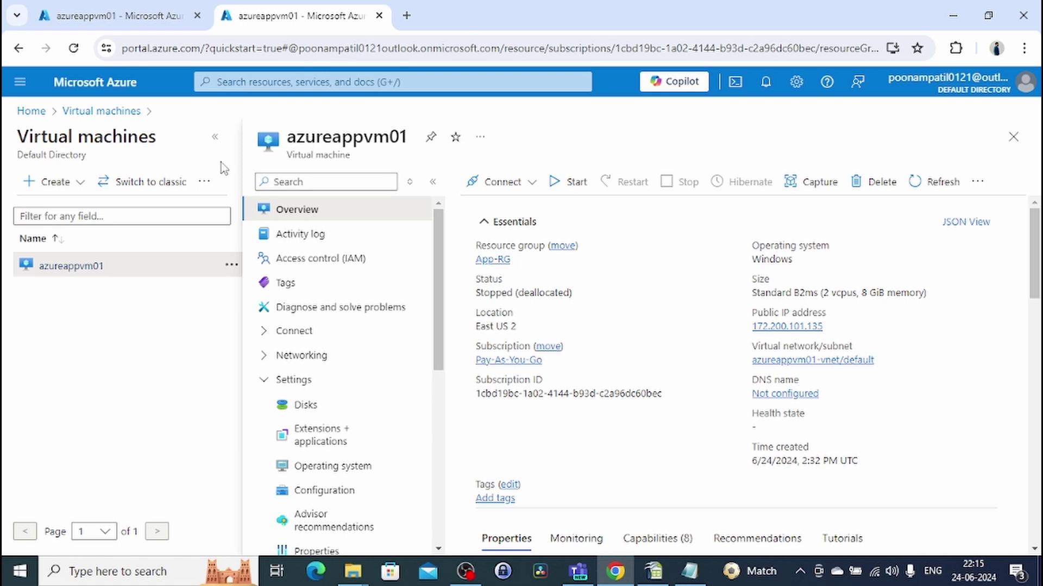
{"action": "left_click", "coordinate": [136, 111]}
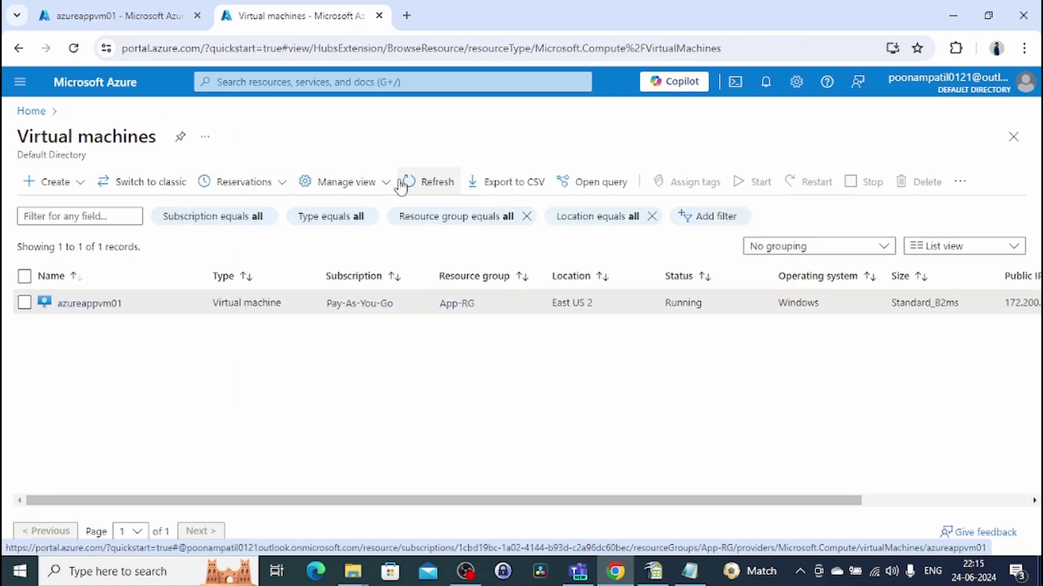
{"action": "left_click", "coordinate": [334, 210]}
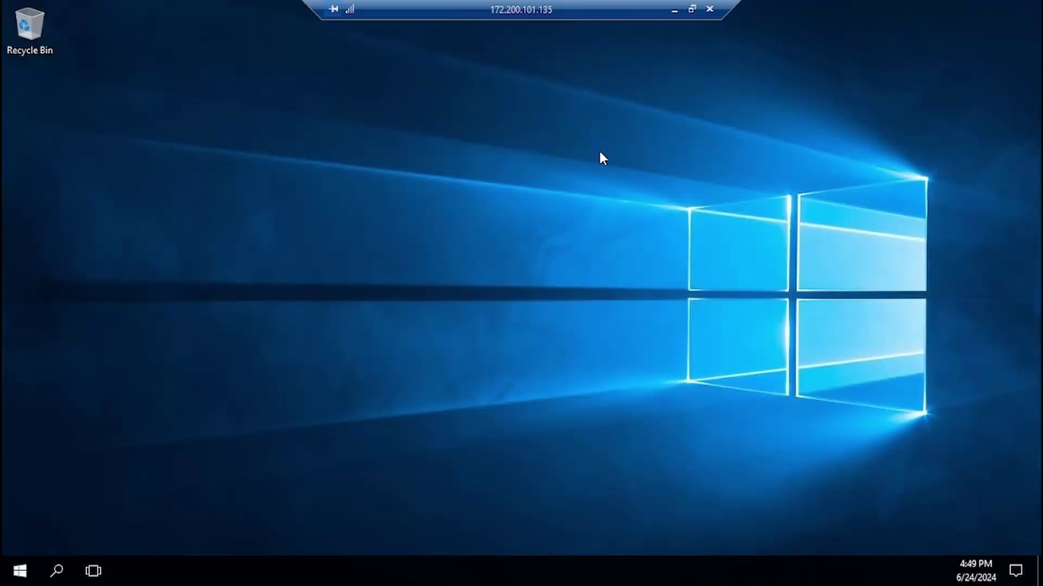
{"action": "left_click", "coordinate": [674, 10]}
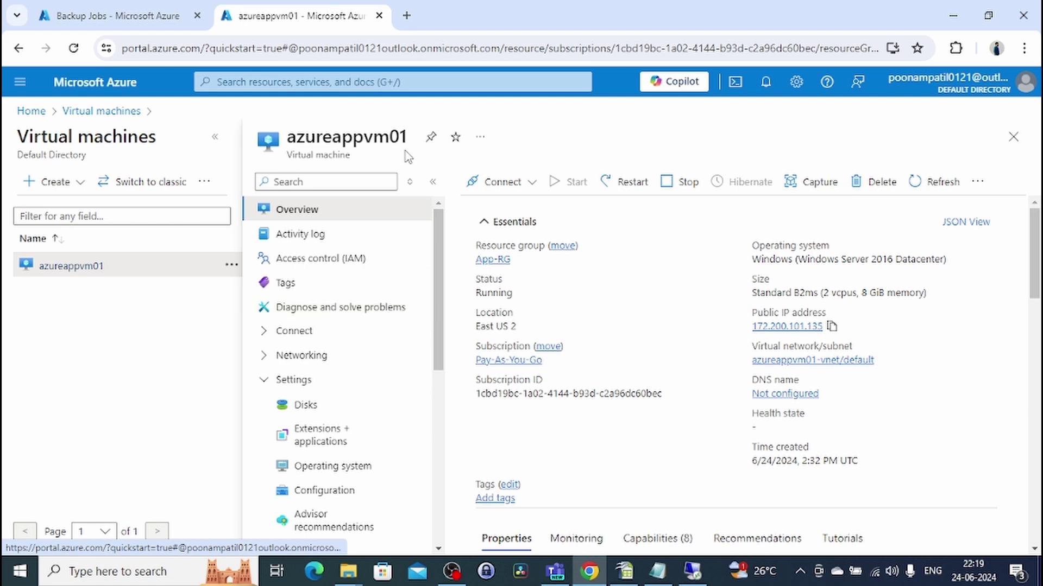
{"action": "left_click", "coordinate": [494, 260]}
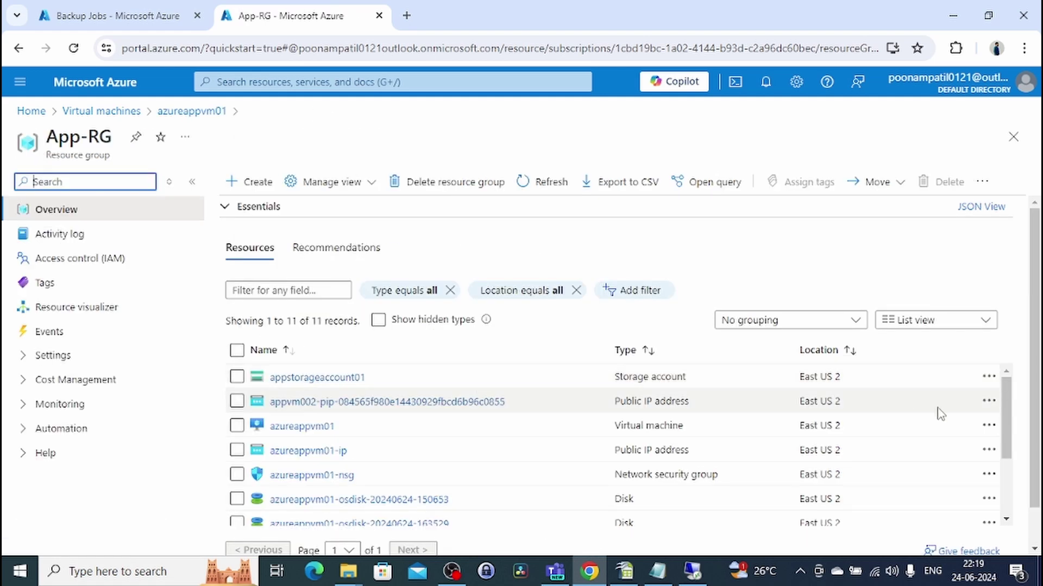
{"action": "scroll", "coordinate": [1006, 414], "scroll_direction": "down", "scroll_amount": 1}
{"action": "scroll", "coordinate": [1006, 414], "scroll_direction": "down", "scroll_amount": 2}
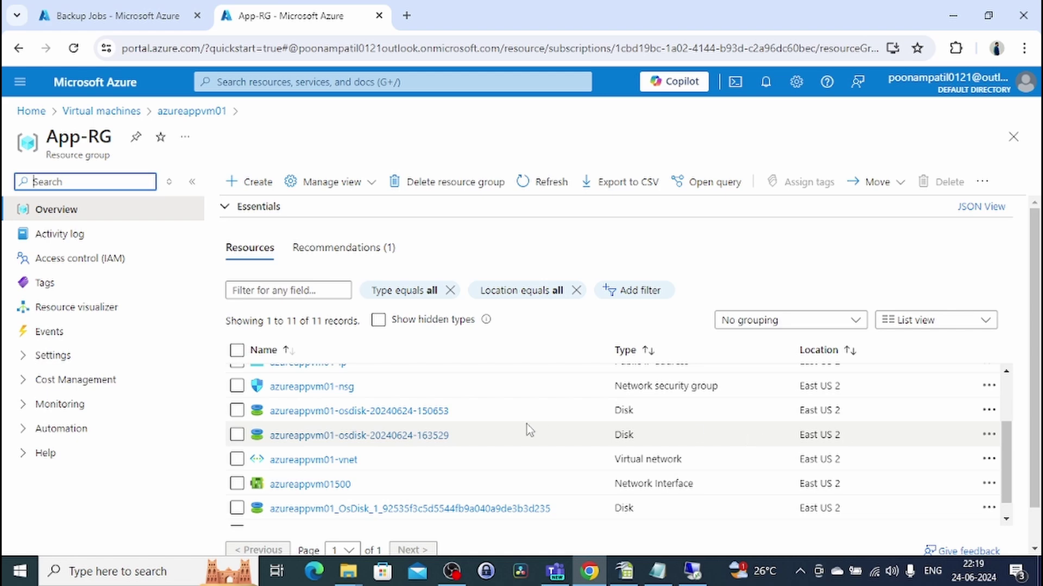
{"action": "left_click", "coordinate": [424, 408]}
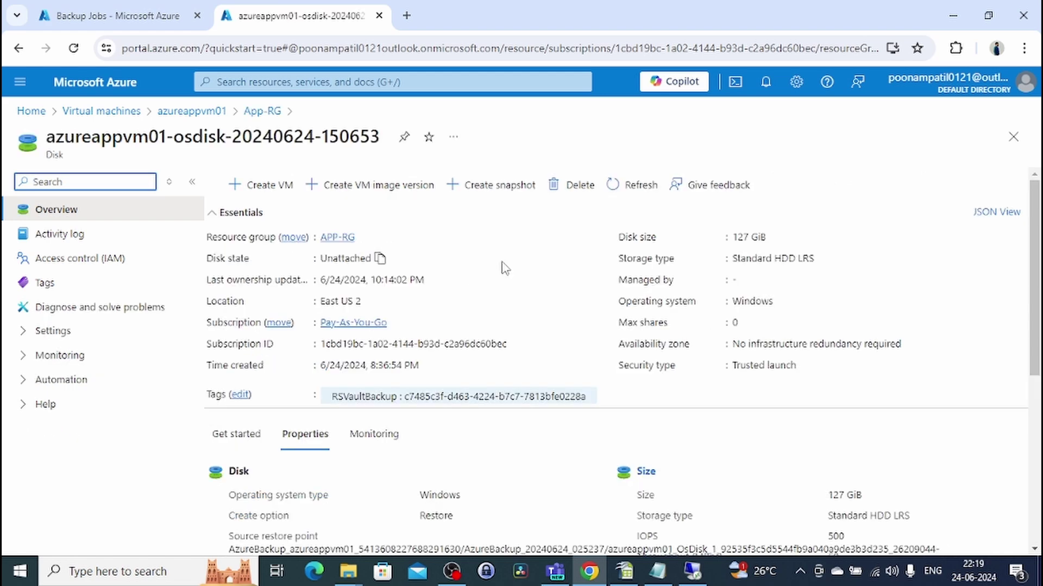
{"action": "triple_click", "coordinate": [278, 138]}
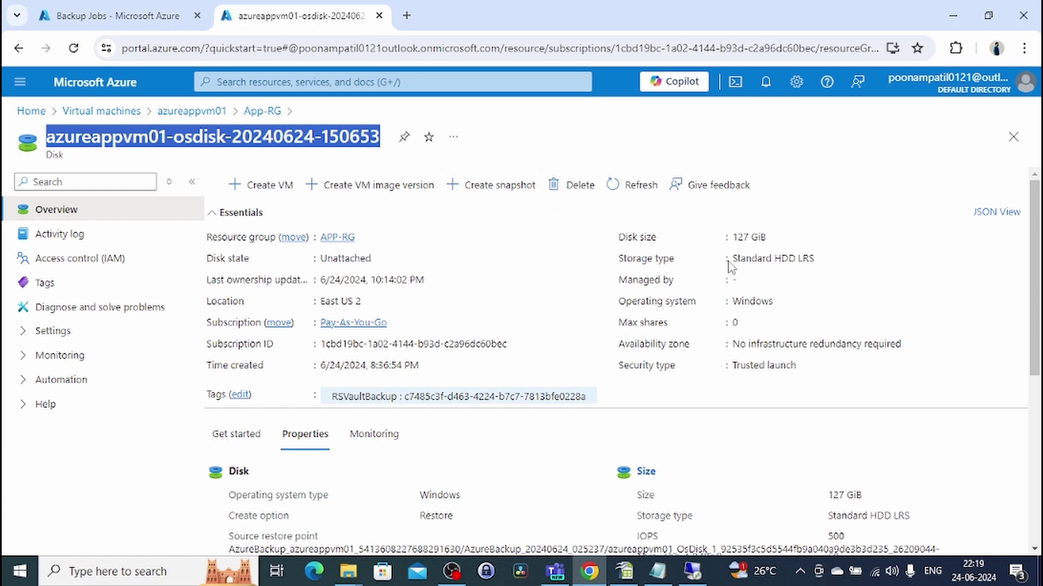
{"action": "left_click", "coordinate": [262, 111]}
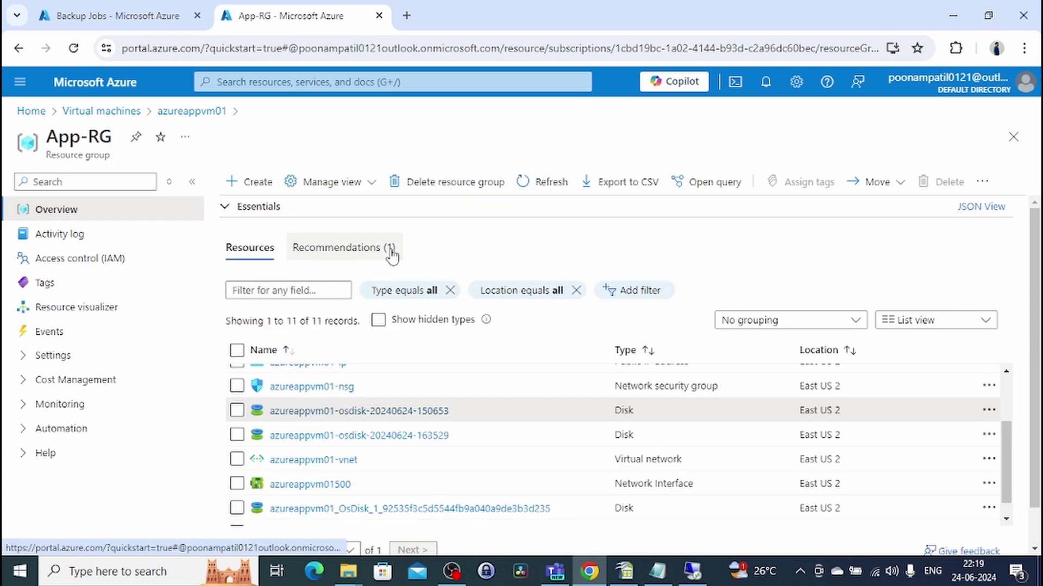
{"action": "left_click", "coordinate": [386, 436]}
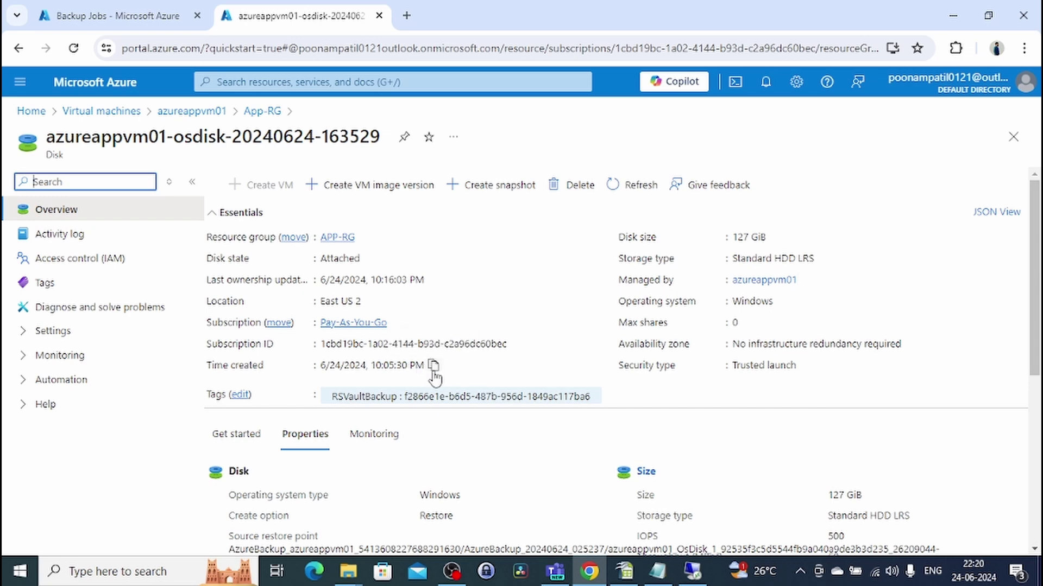
{"action": "left_click", "coordinate": [274, 115]}
{"action": "left_click", "coordinate": [434, 411]}
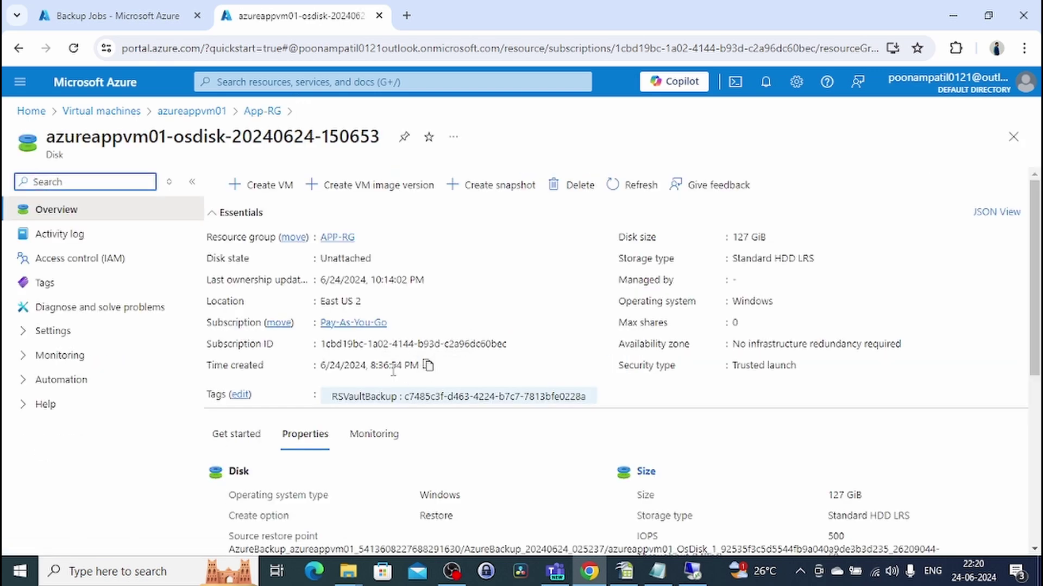
{"action": "key", "text": "alt+Left"}
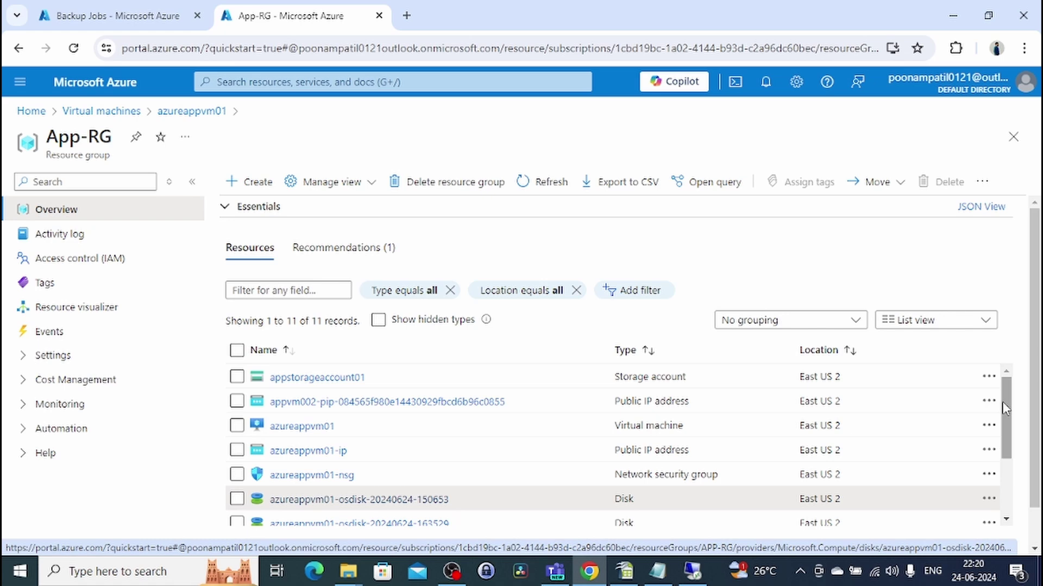